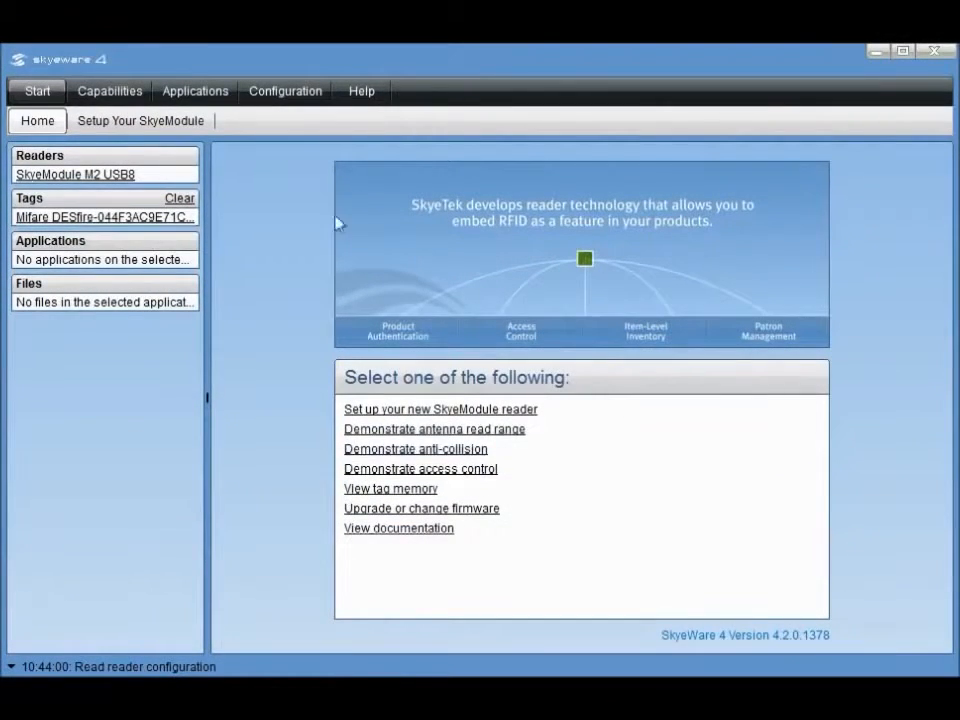
Create an application with ID 00 00 01 and 7 keys in the Mifare DESfire tag's configuration
click(274, 90)
click(168, 122)
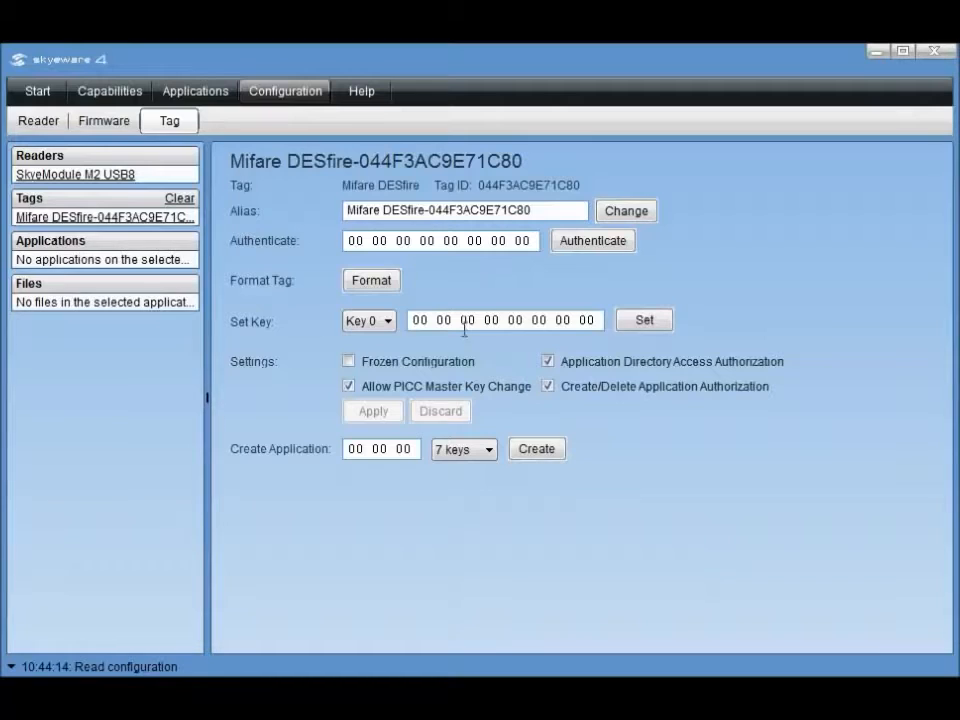
click(412, 446)
key(BackSpace)
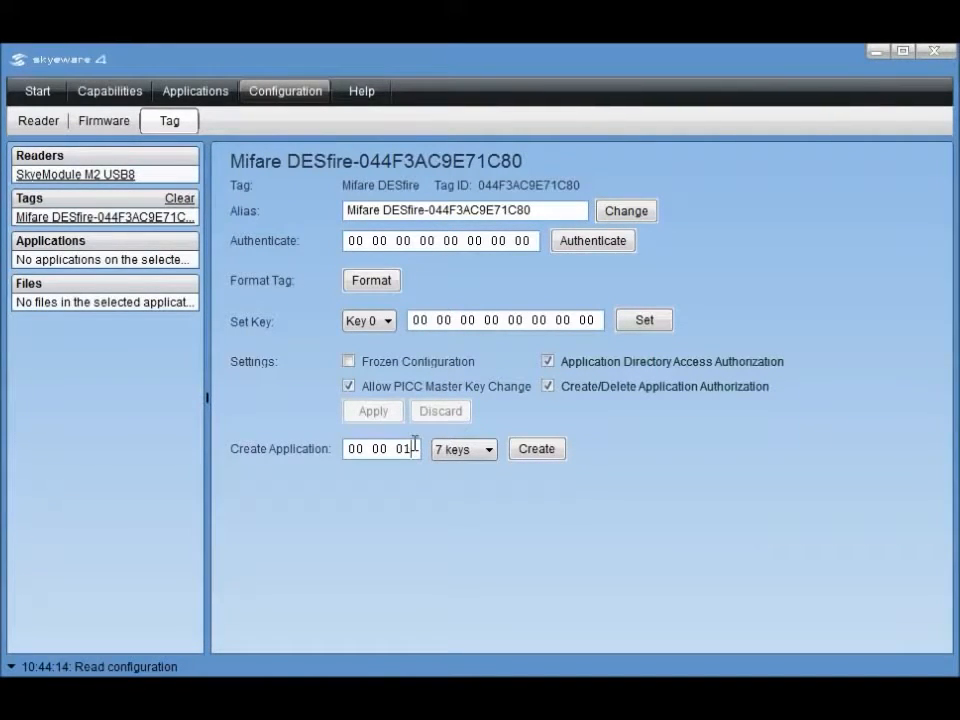
text(1)
click(535, 451)
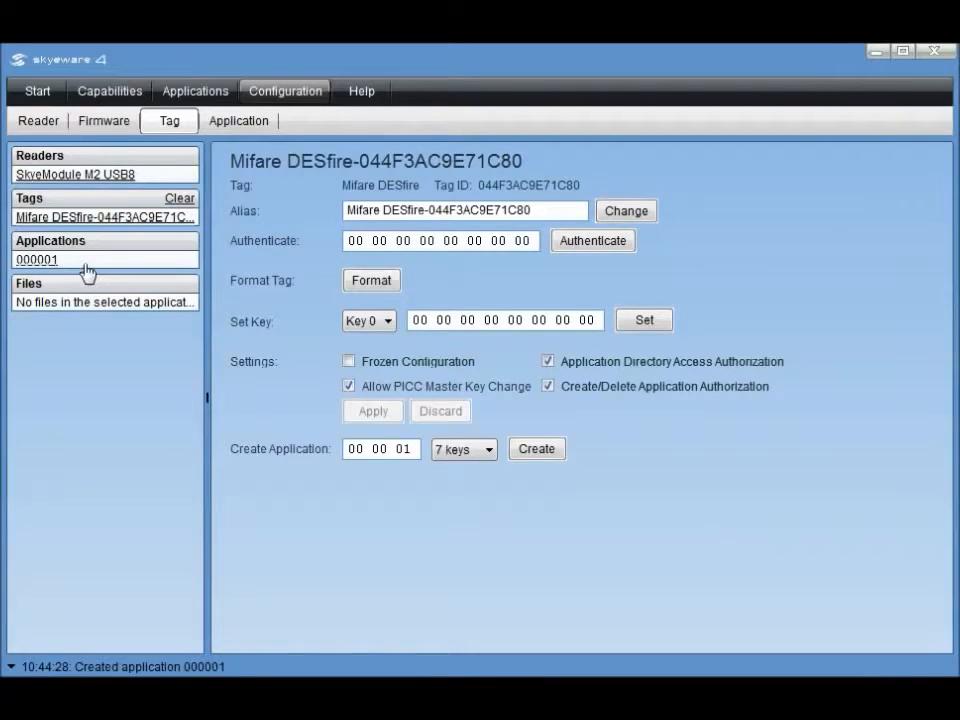
Create a Standard Data file with ID 01 and a size of 16 bytes in application 000001
click(247, 124)
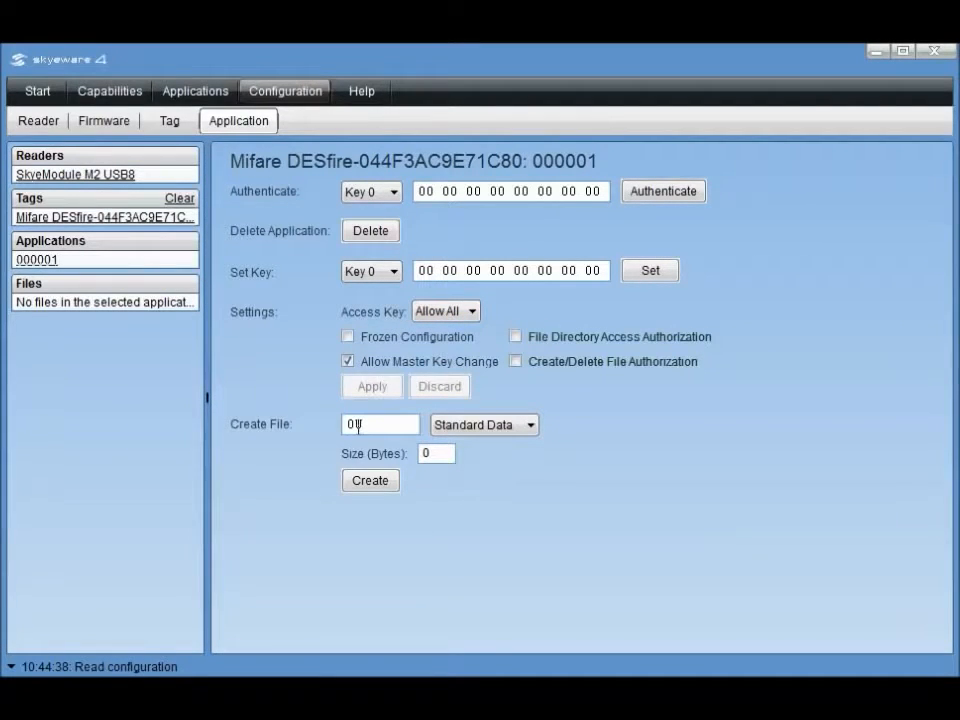
key(Right)
key(BackSpace)
text(1)
click(424, 452)
key(BackSpace)
text(16)
click(477, 430)
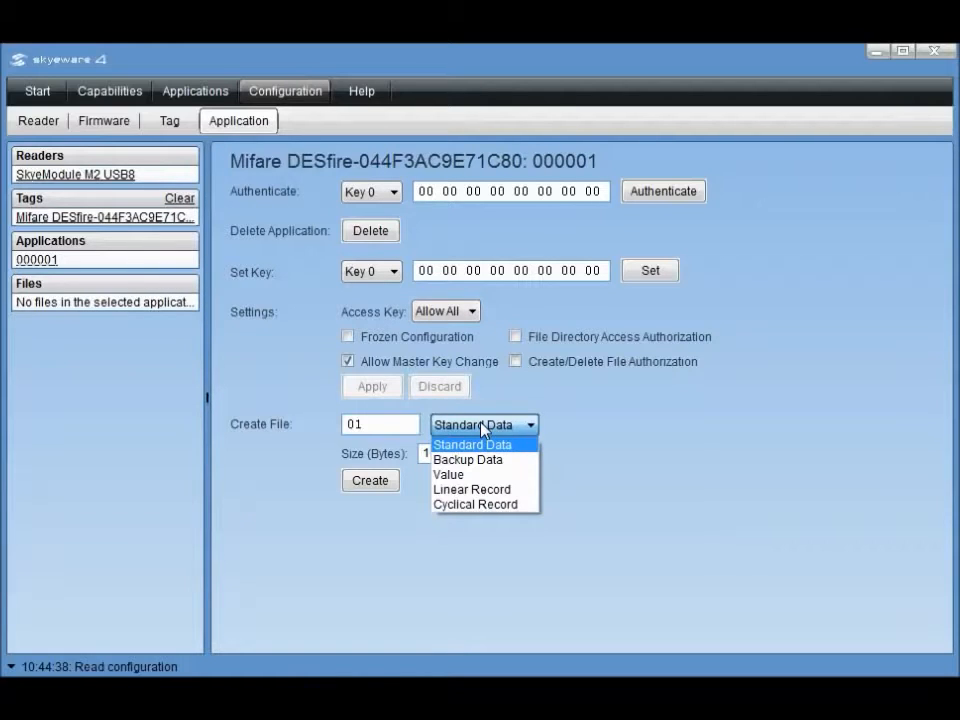
click(482, 428)
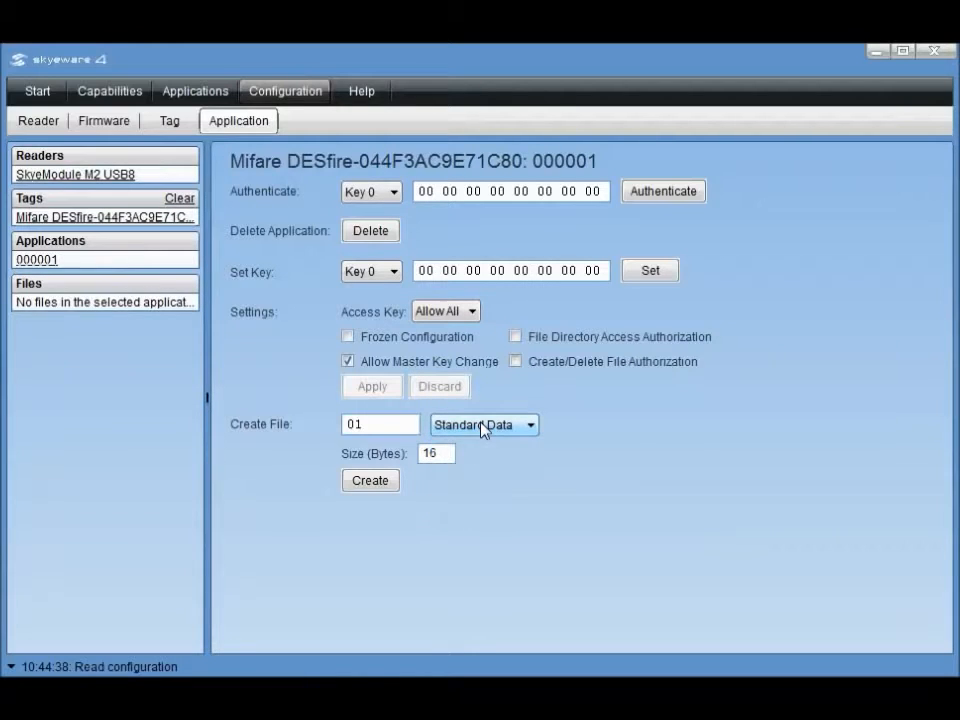
click(374, 484)
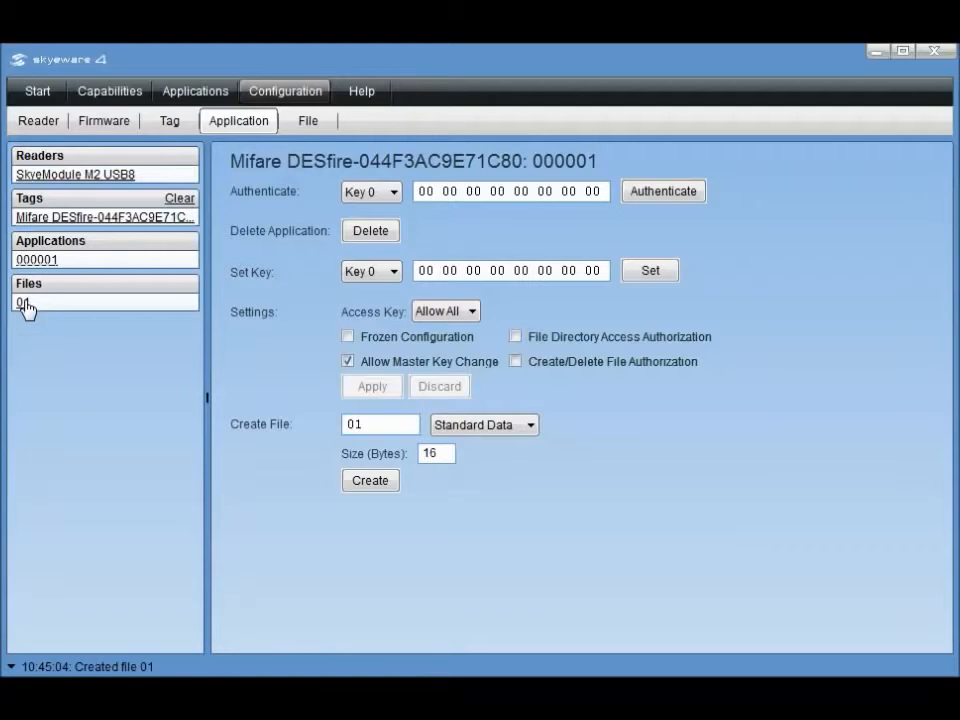
Write the ASCII text "desfire tag" to the memory of file 01 and read the memory back
click(108, 91)
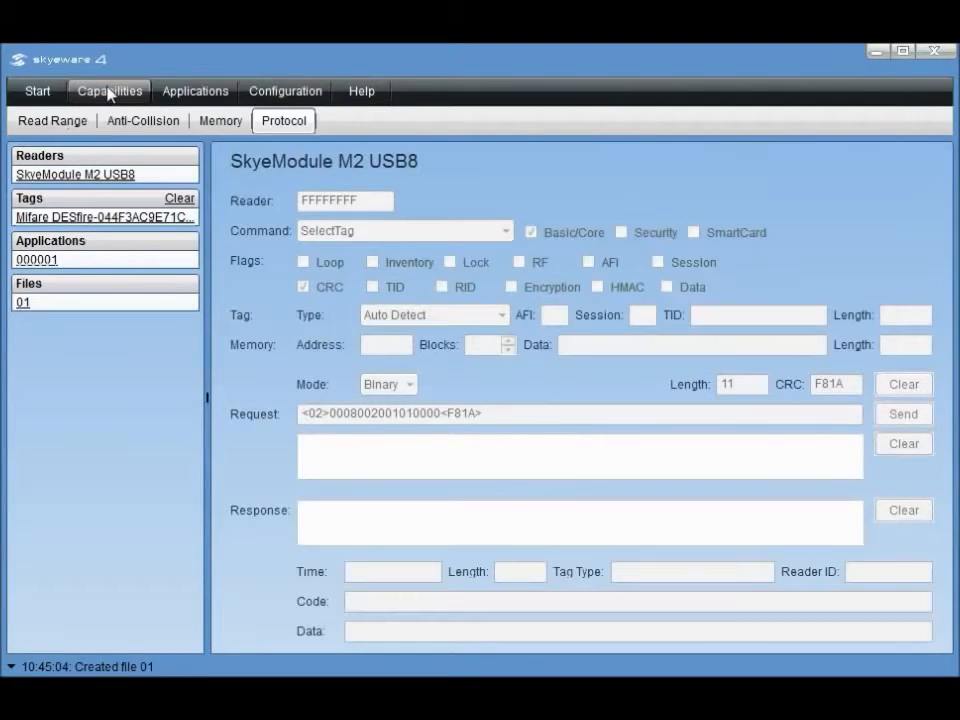
click(218, 121)
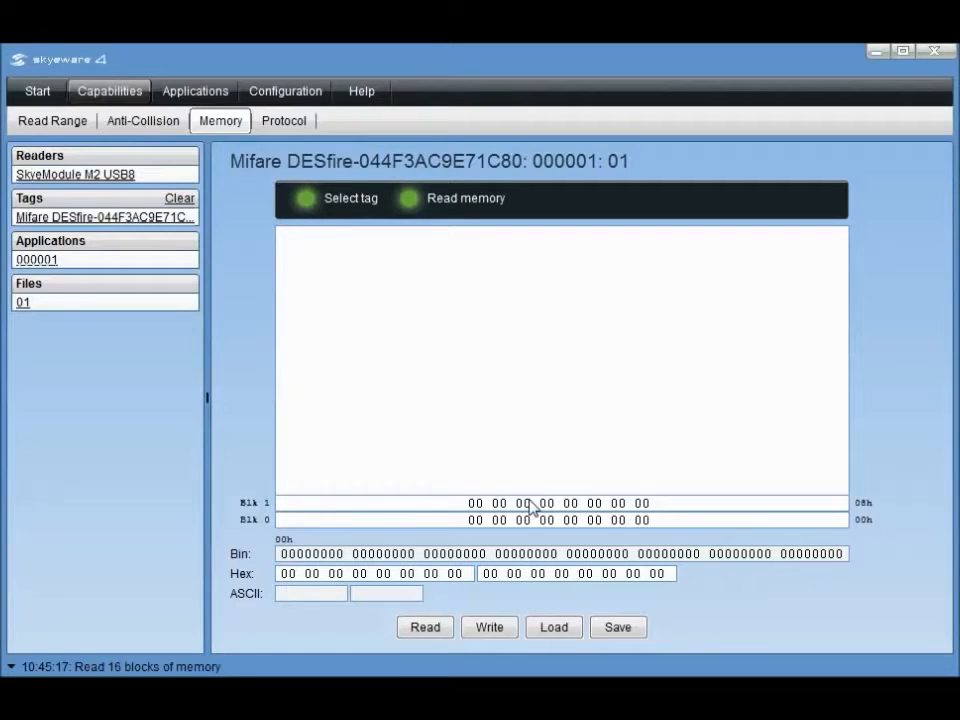
click(289, 594)
text(desfir)
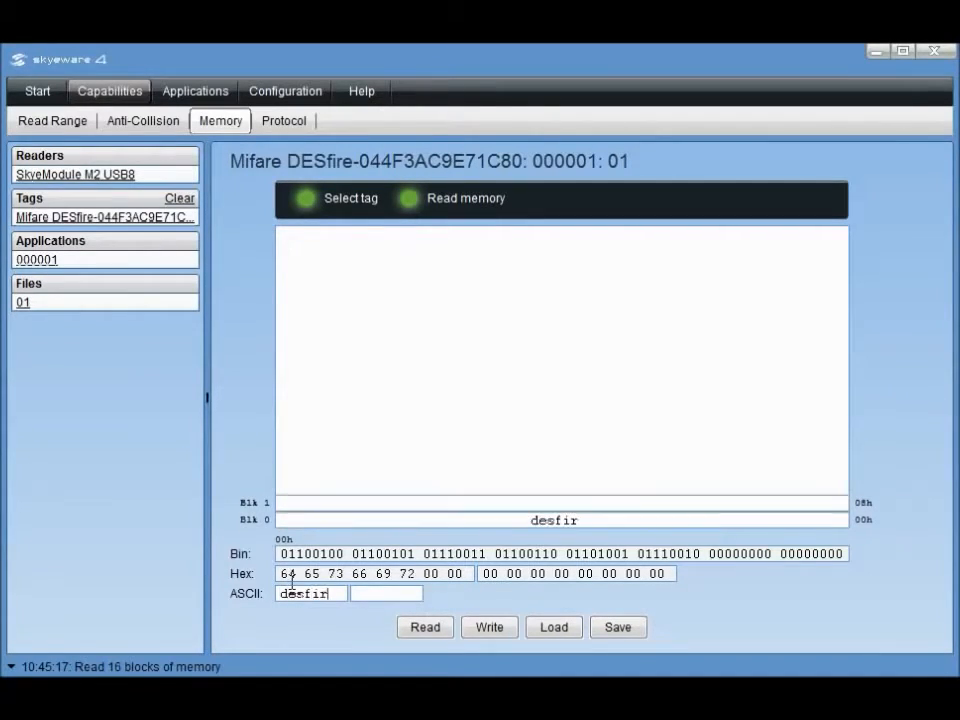
text(e tag)
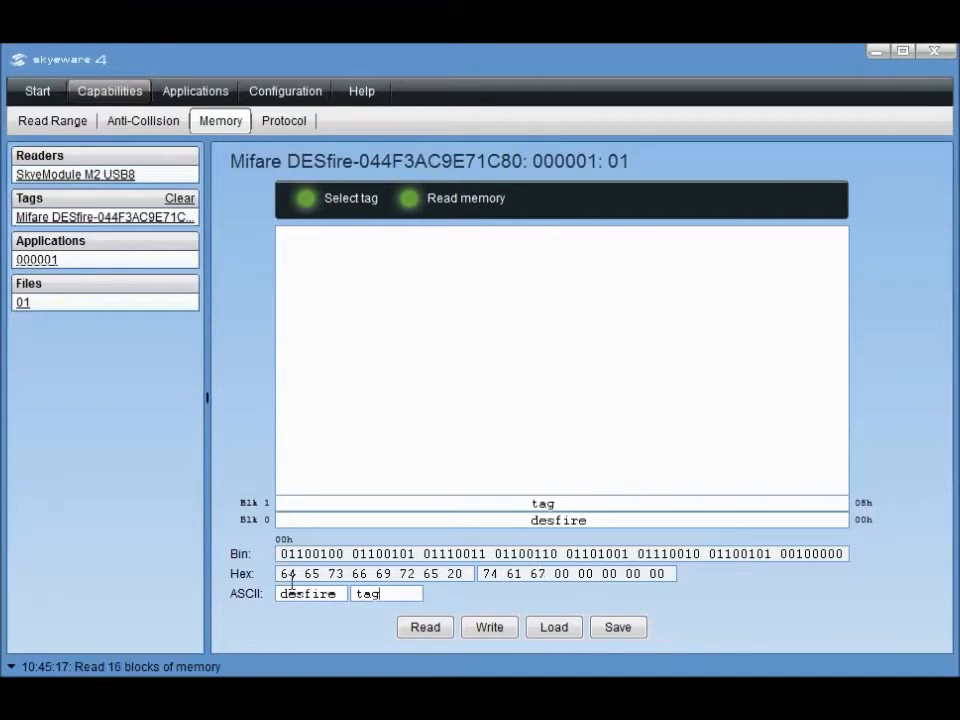
click(489, 627)
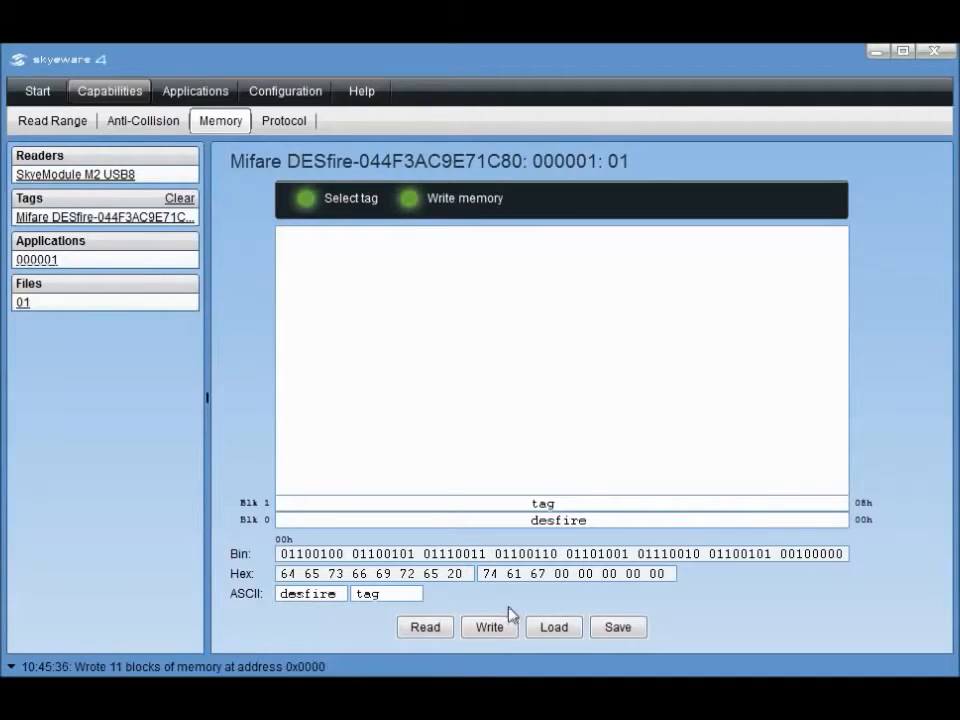
click(425, 628)
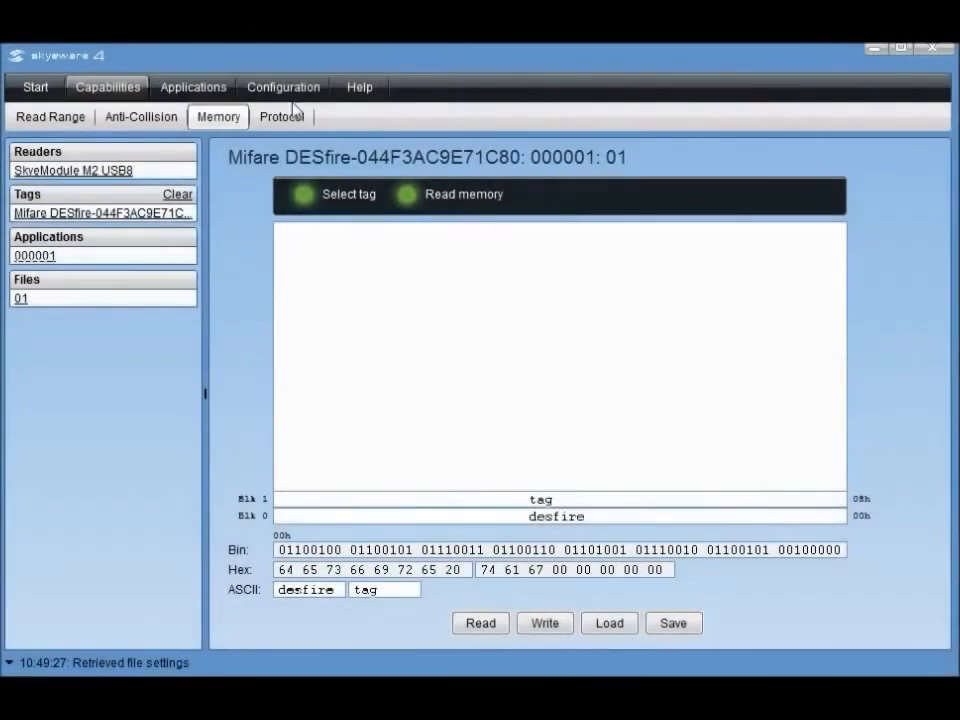
Create a Value file with ID 02 in application 000001, with lower limit 0, initial value 5 and upper limit 10
click(285, 88)
click(259, 120)
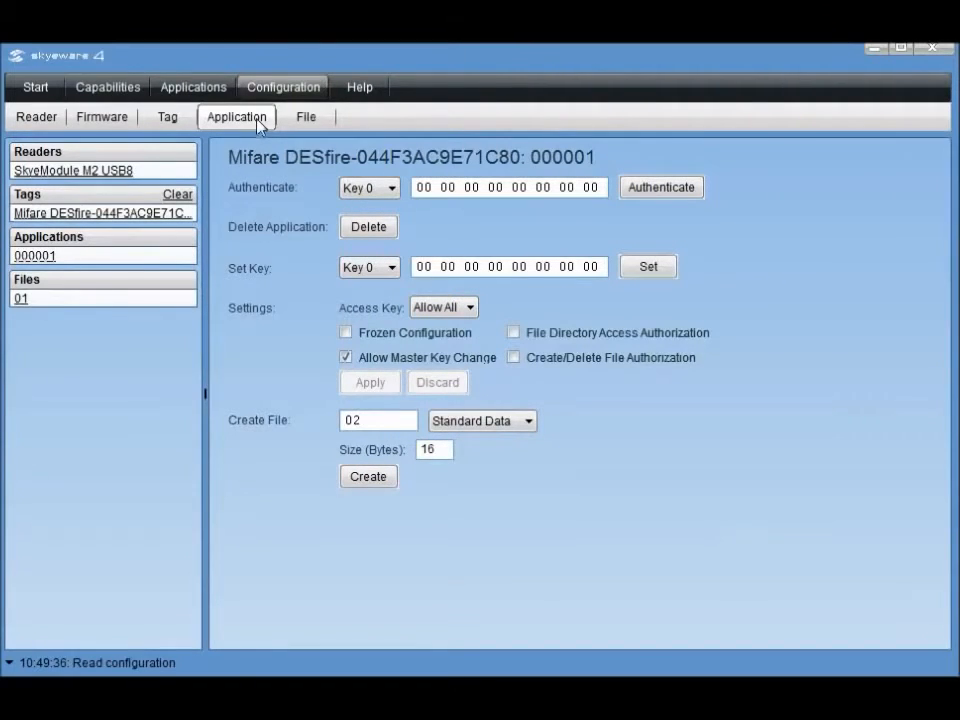
click(460, 428)
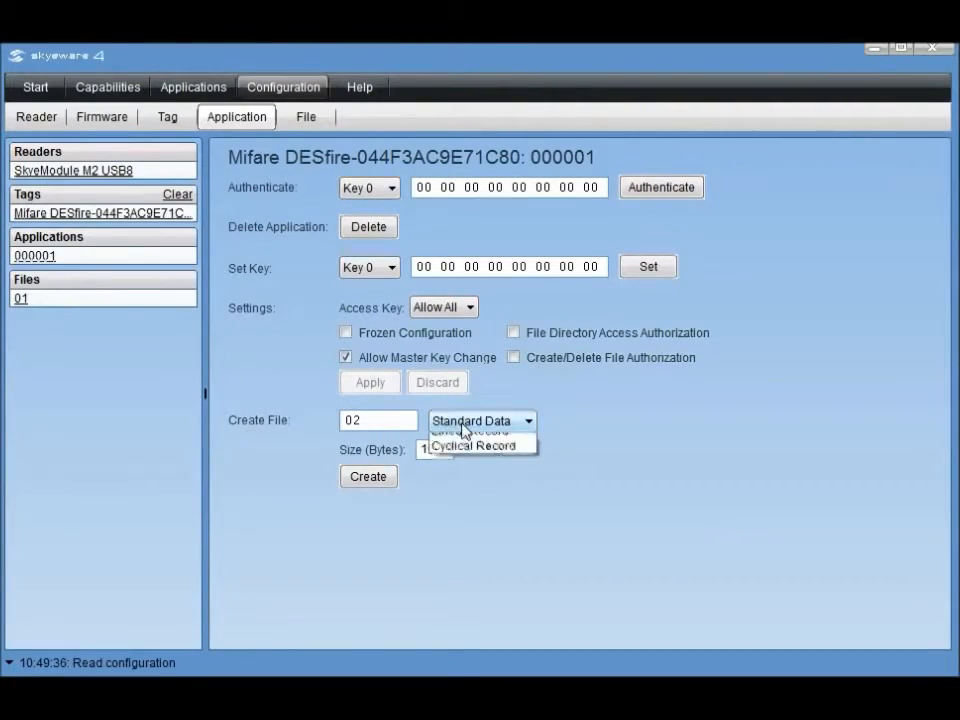
click(468, 470)
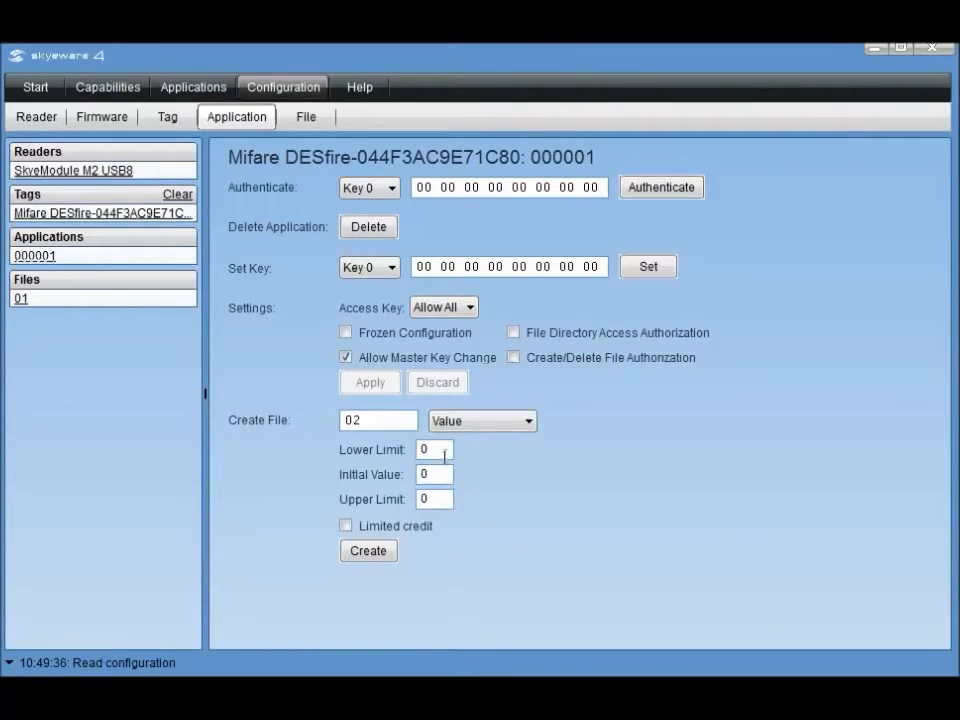
double_click(426, 498)
text(10)
double_click(426, 475)
text(1)
click(369, 551)
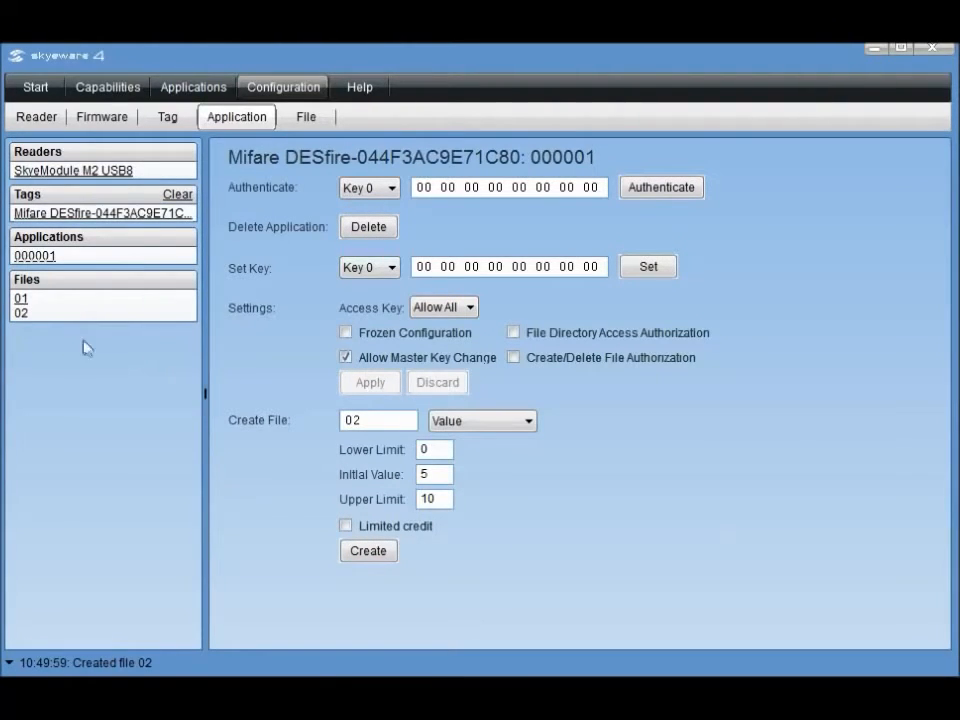
Debit value file 02 by 1, and credit it by 1 again
click(20, 316)
click(110, 90)
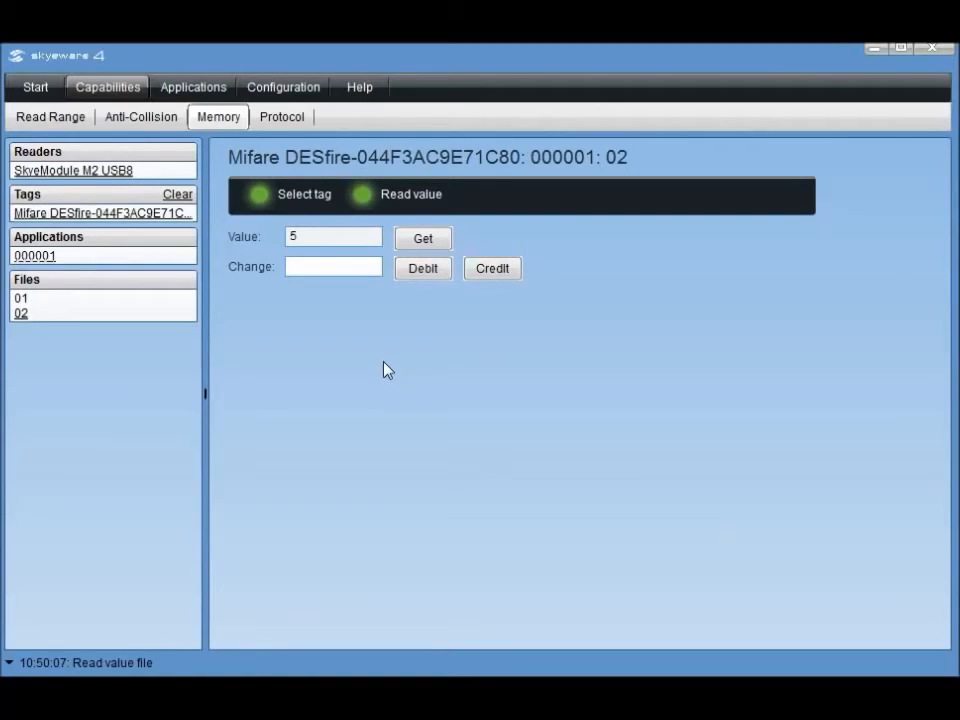
click(312, 265)
text(1)
click(423, 270)
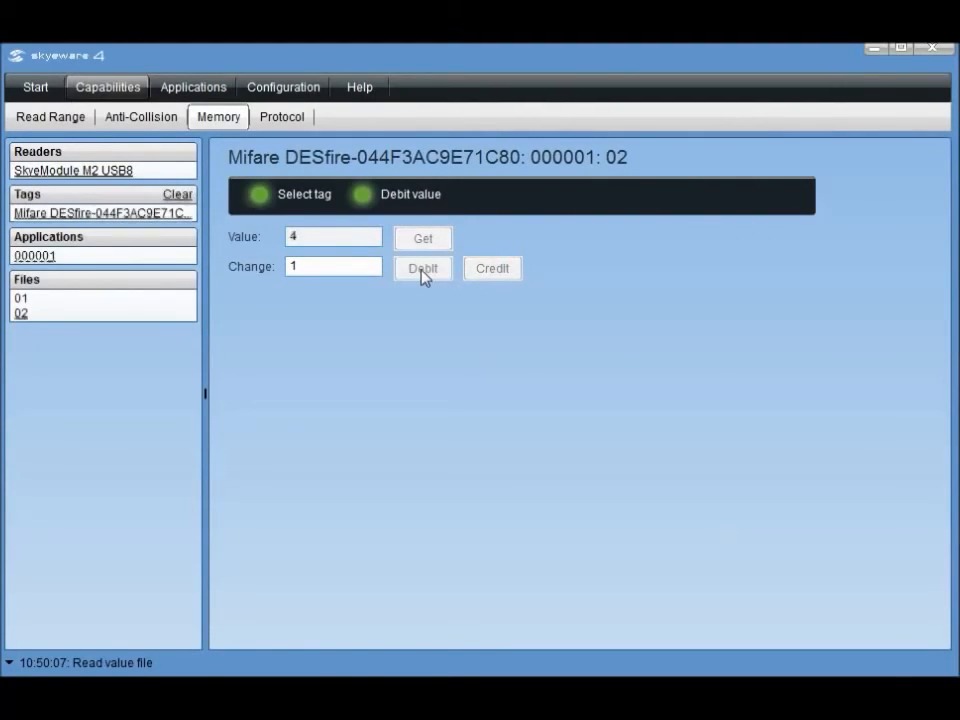
click(493, 270)
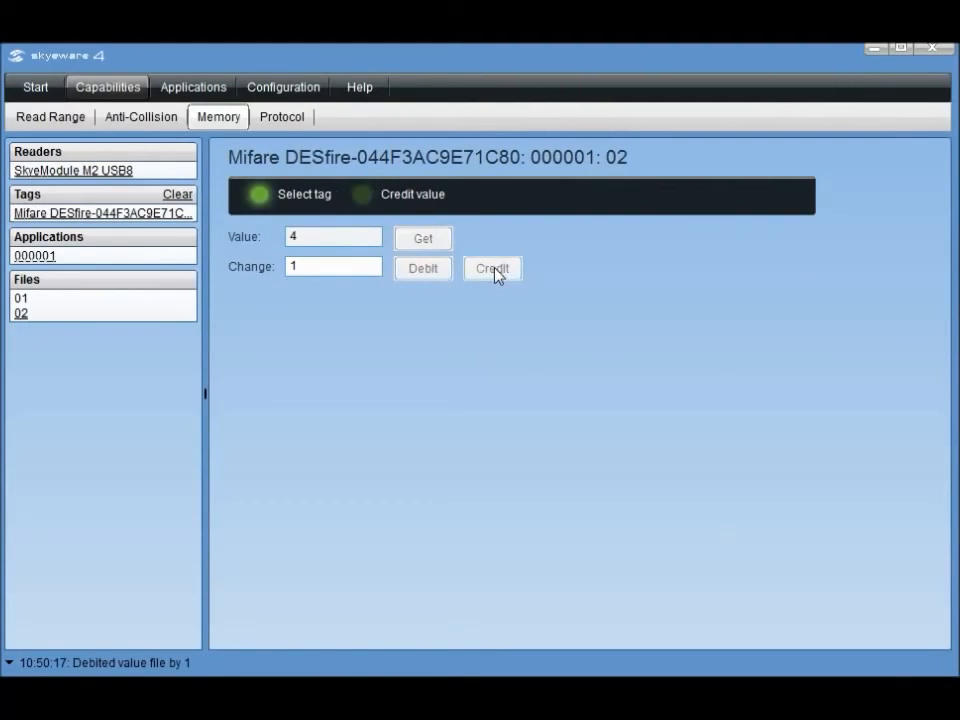